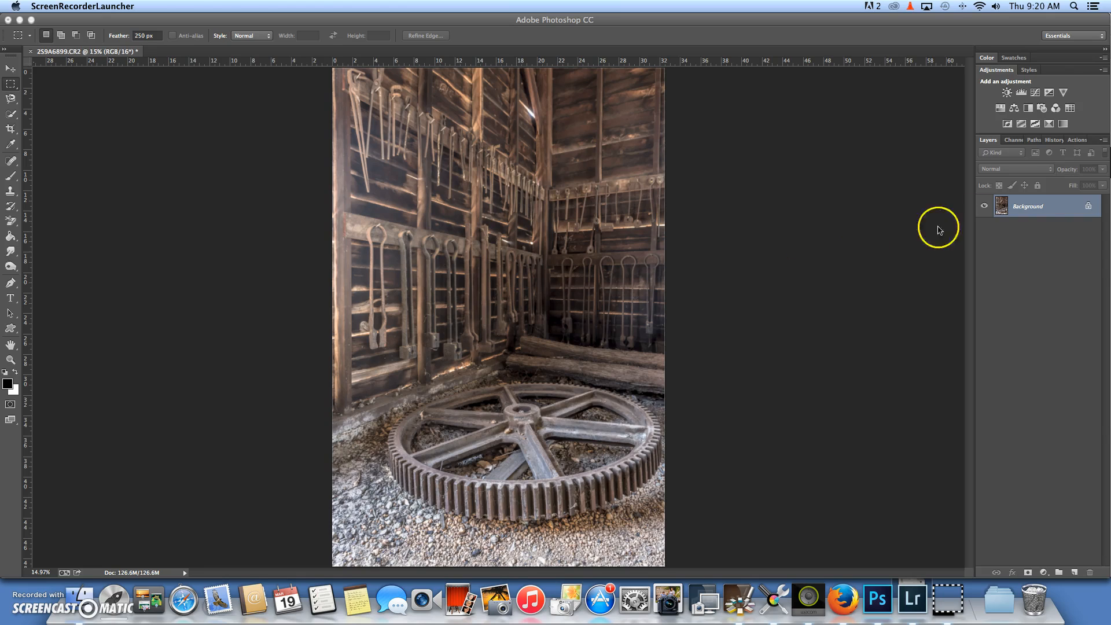
Step: Duplicate the Background layer and add a Selective Color adjustment layer above the copy
click(1053, 207)
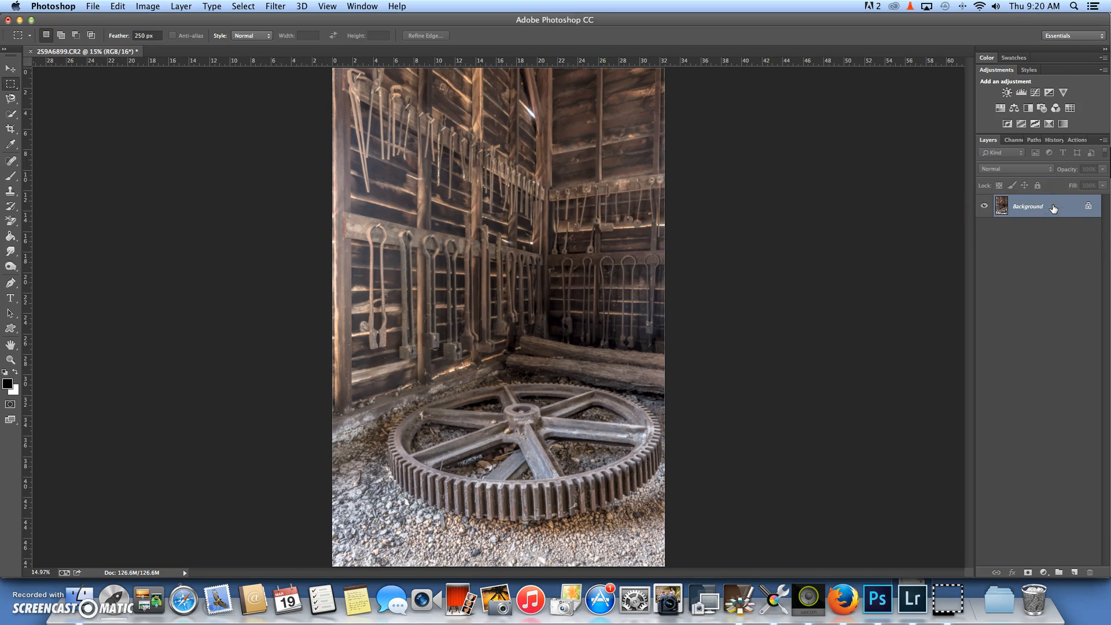
key(super+j)
click(1035, 209)
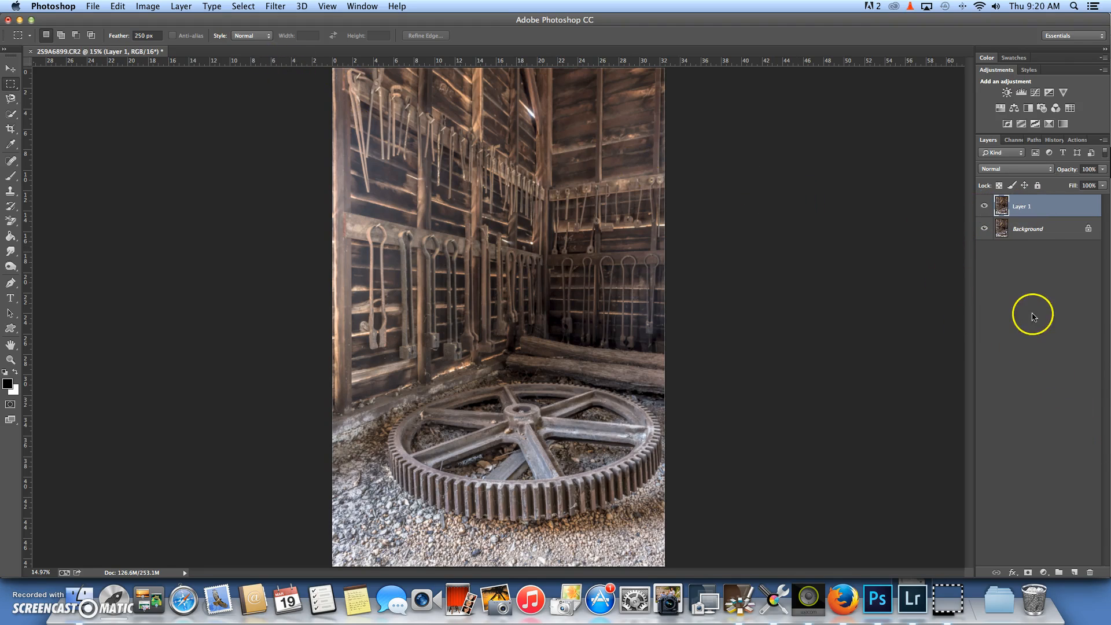
click(1050, 124)
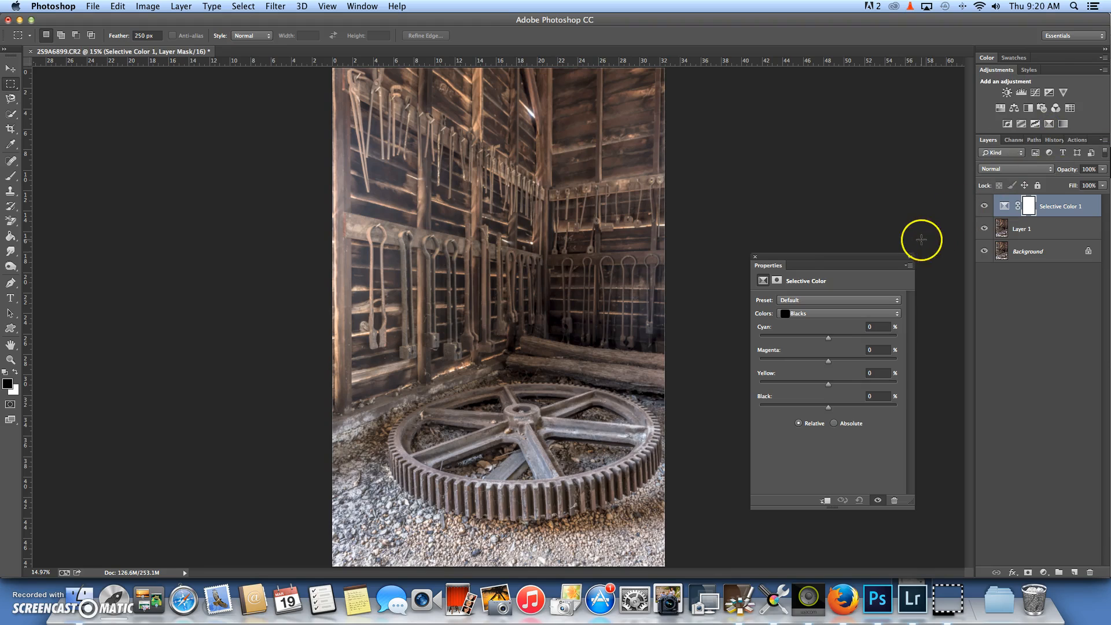
click(755, 259)
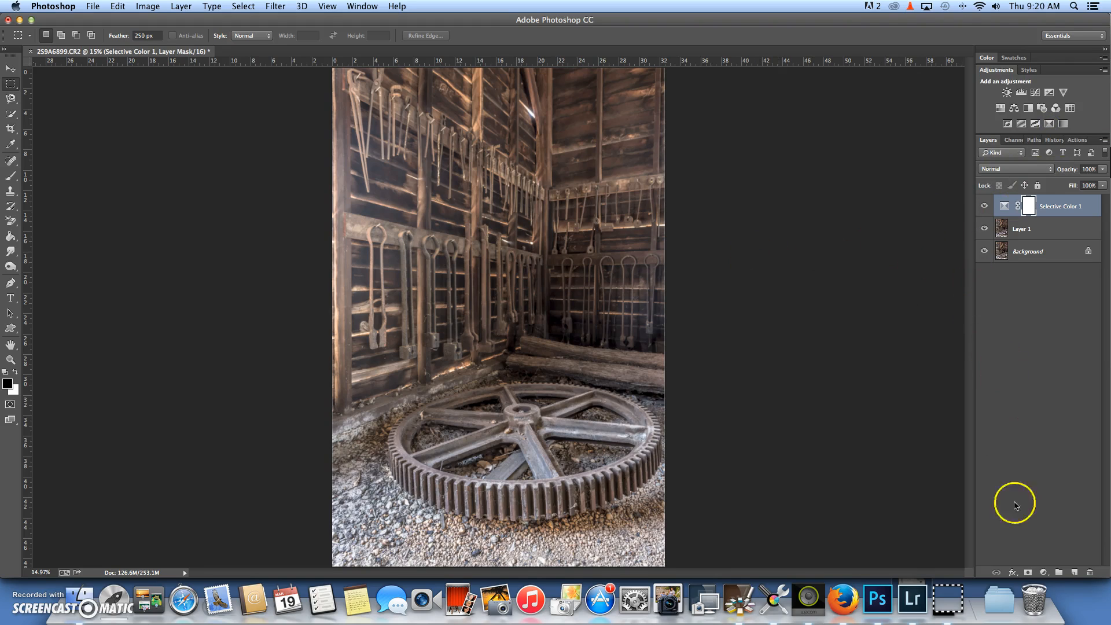
Step: Add a black Solid Color fill layer on top and set its blend mode to Color
click(1044, 573)
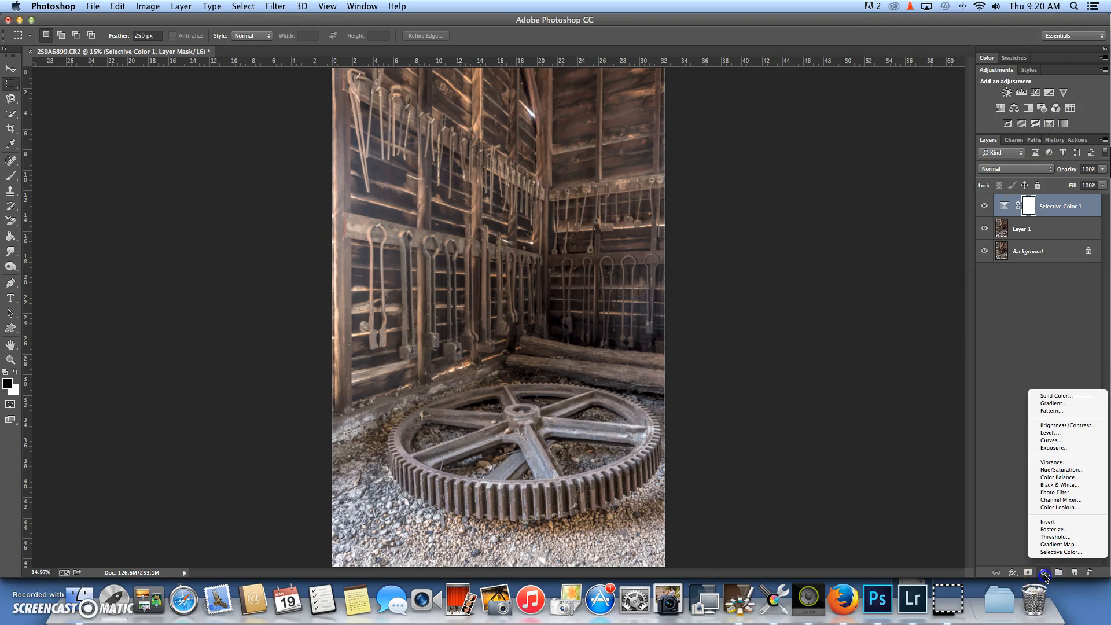
click(1057, 396)
click(798, 249)
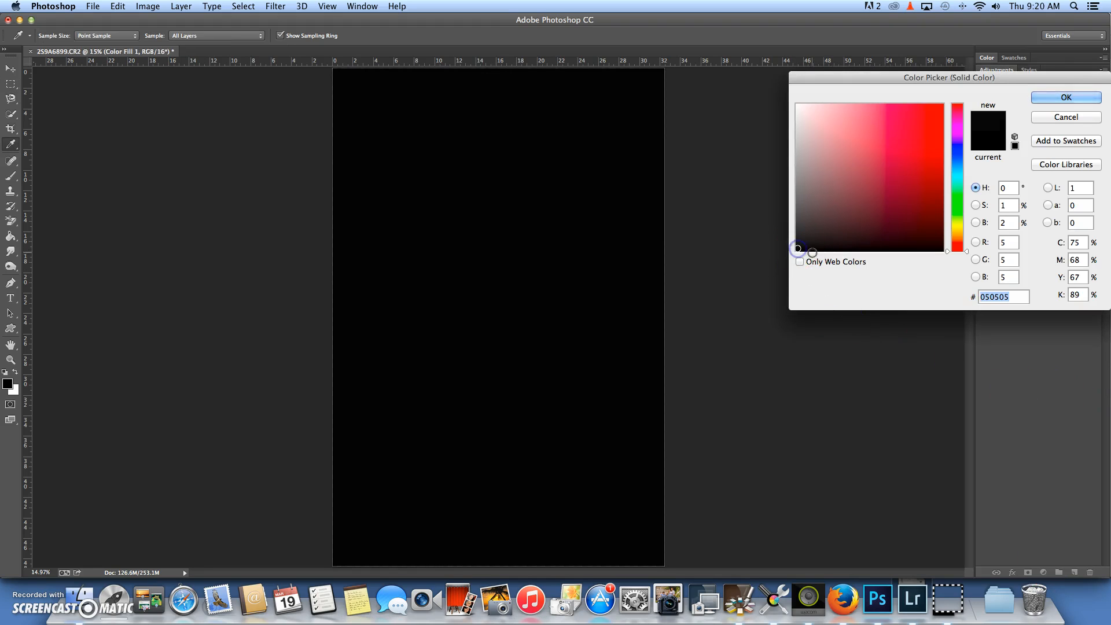
click(1065, 98)
click(1051, 169)
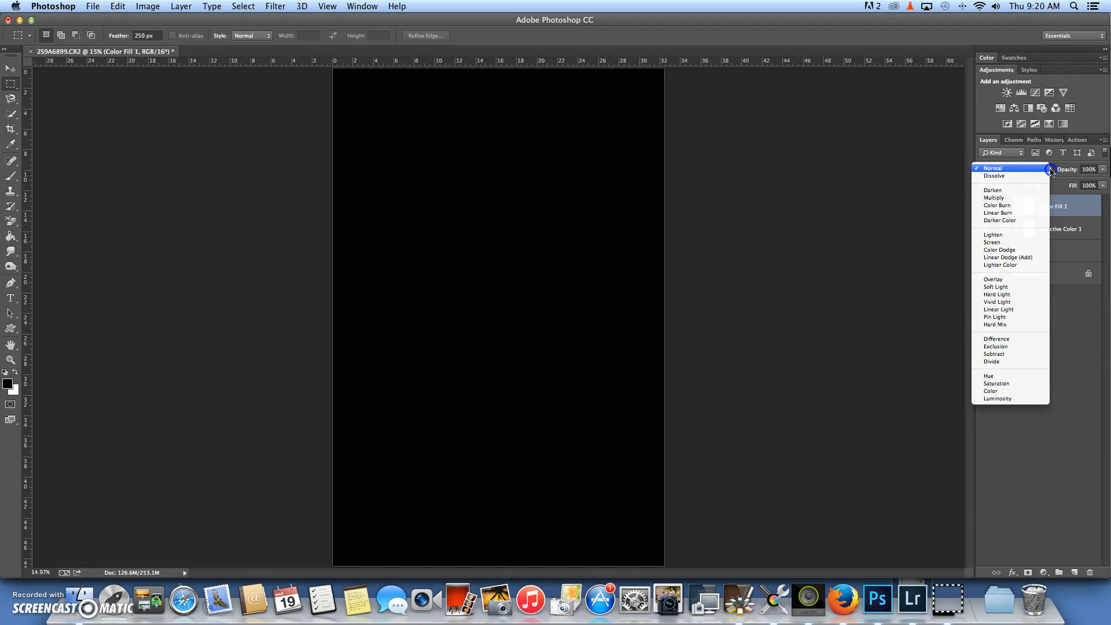
click(992, 391)
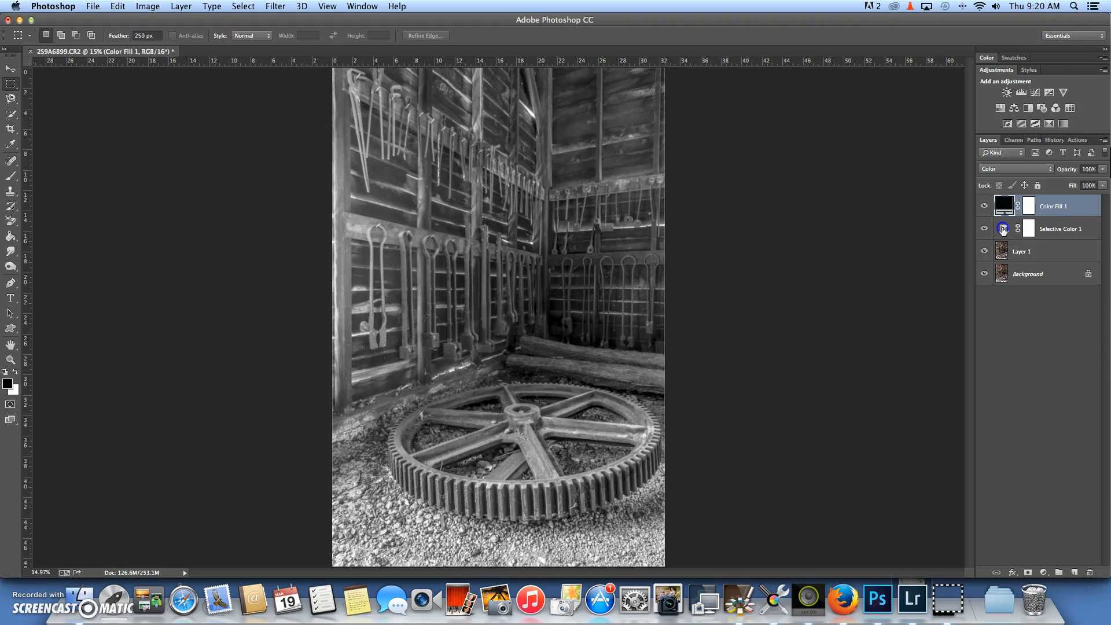
Step: In the Selective Color adjustment, set Black to -21% for the Reds and -15% for the Yellows
double_click(1003, 229)
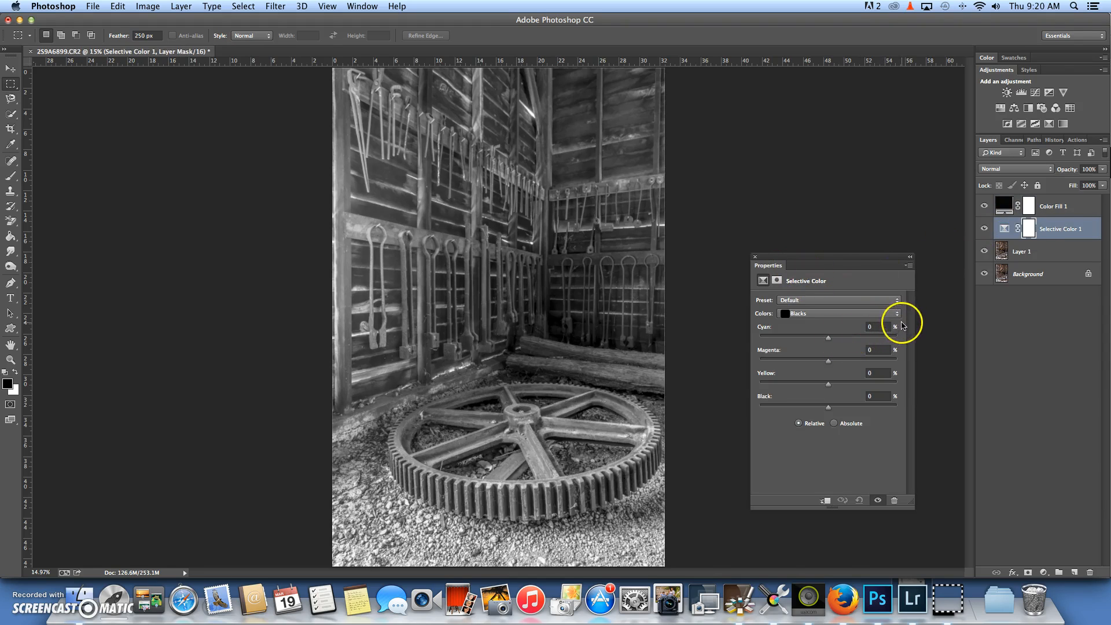
click(899, 316)
click(824, 247)
drag(861, 417, 806, 413)
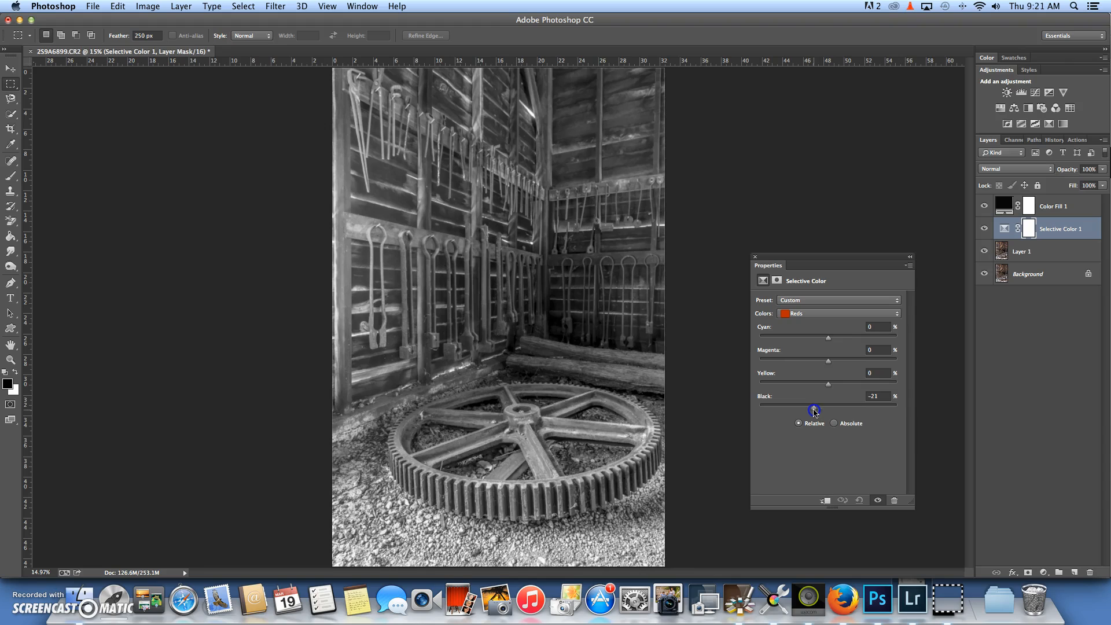
click(895, 314)
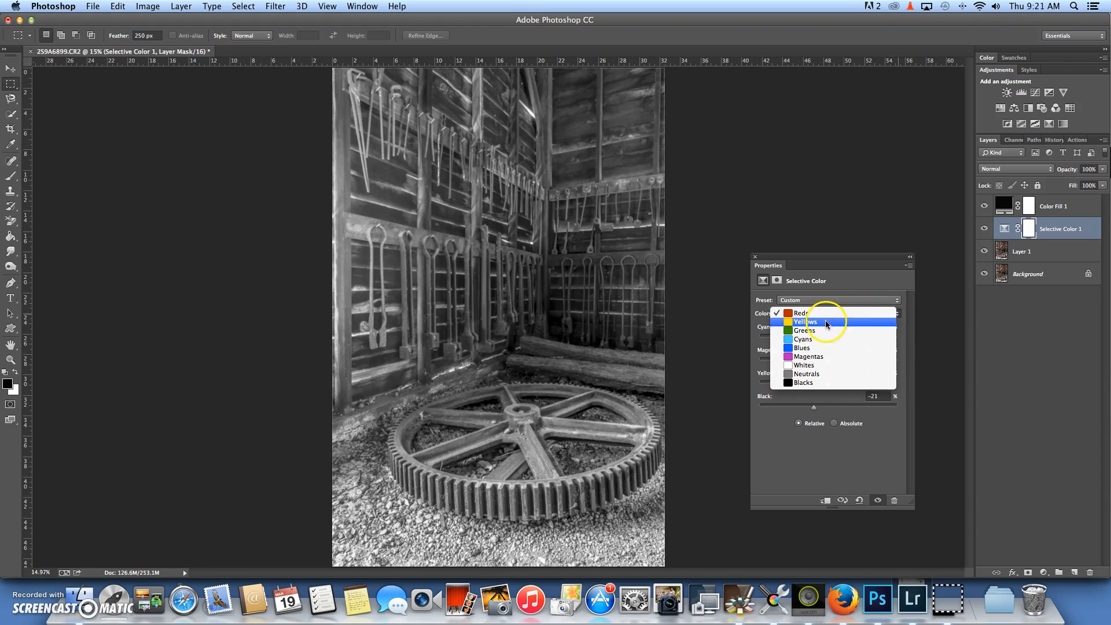
click(826, 322)
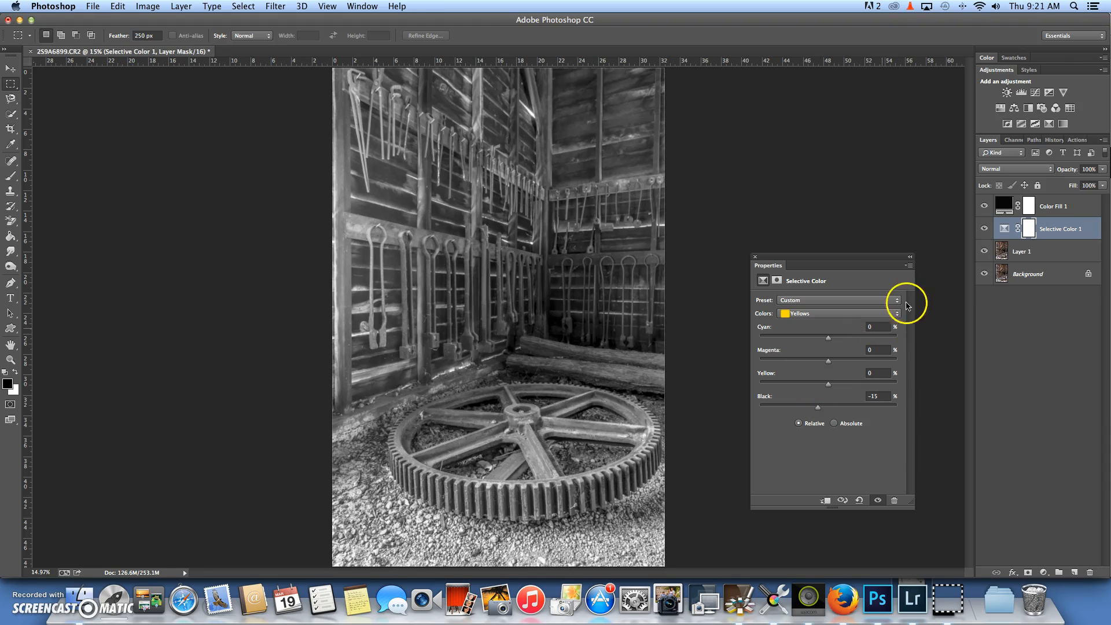
Step: Test the Black amount for the Greens, keeping it at 0%, and set Black to -28% for the Whites
click(897, 313)
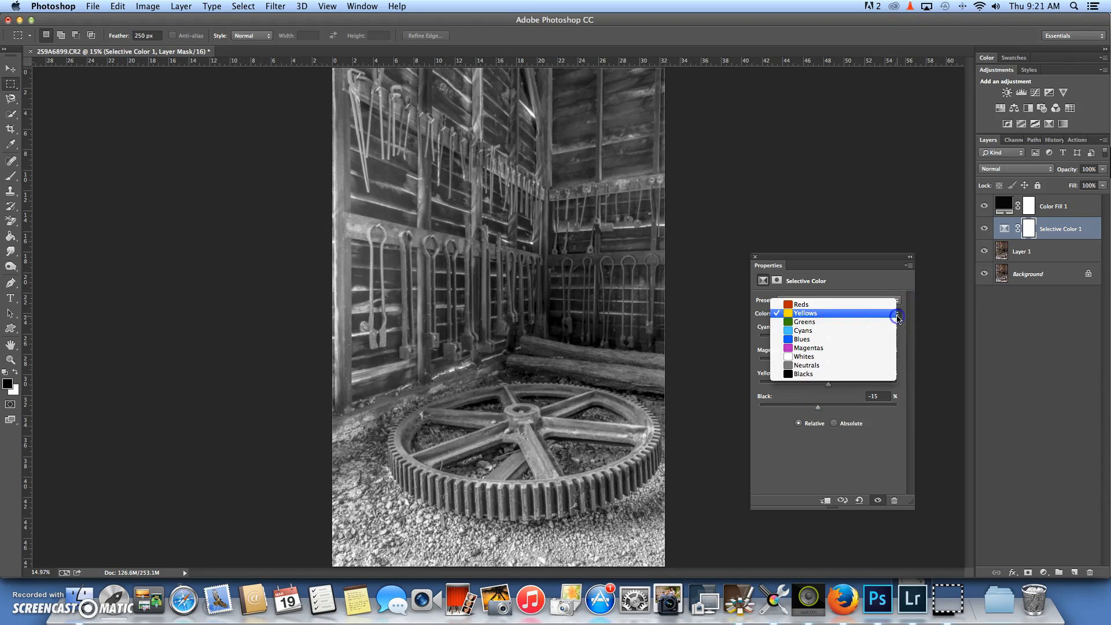
click(814, 323)
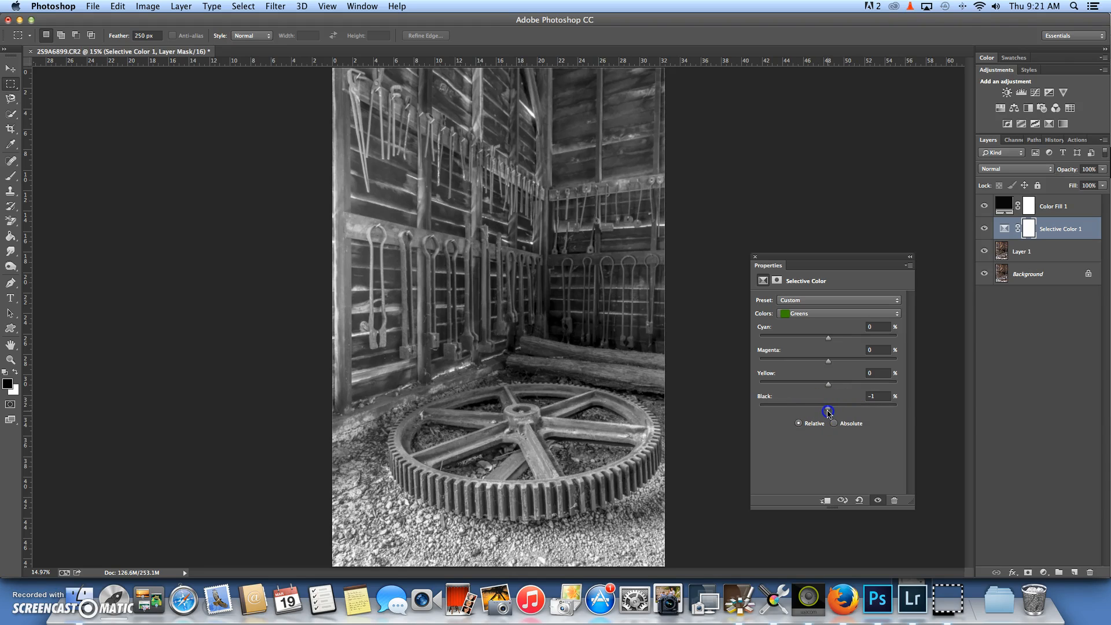
click(899, 313)
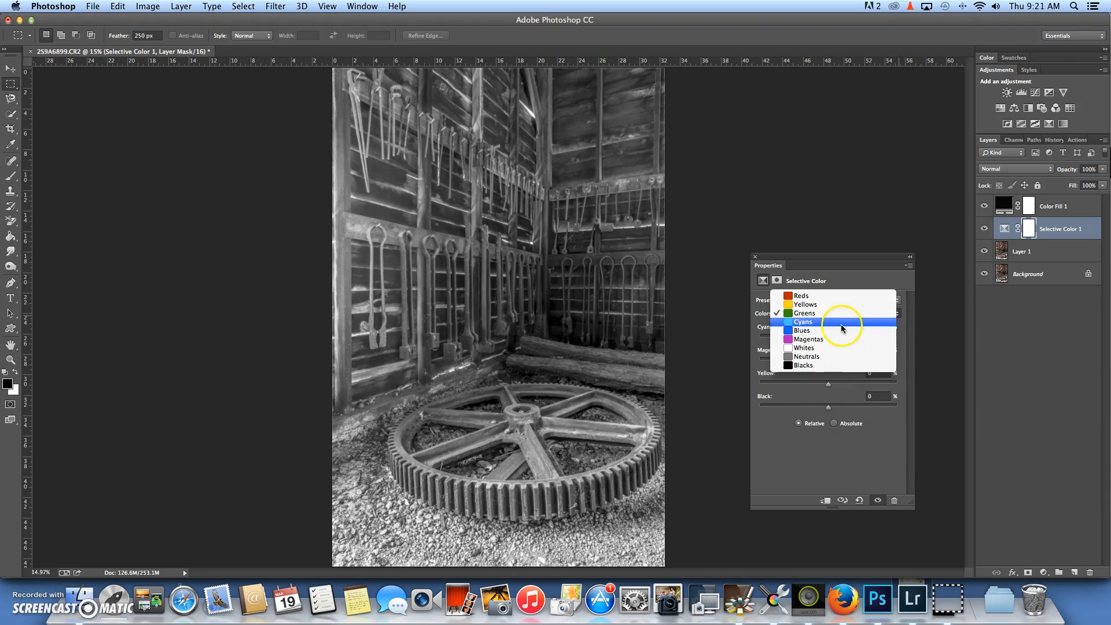
click(810, 348)
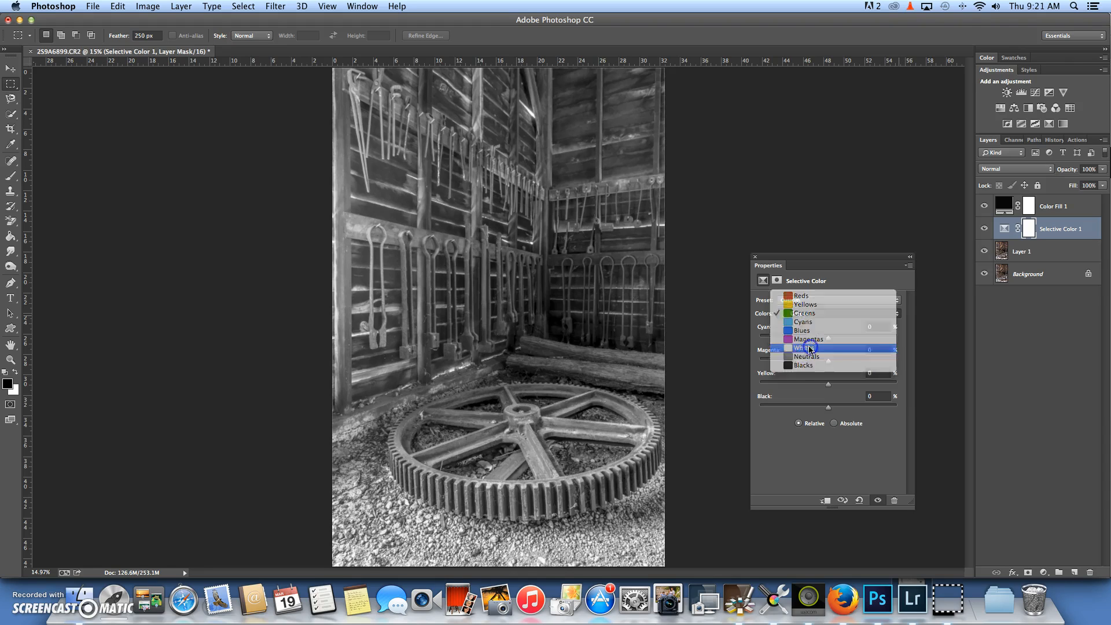
mouse_move(800, 409)
mouse_down()
mouse_move(839, 411)
mouse_move(779, 410)
mouse_up()
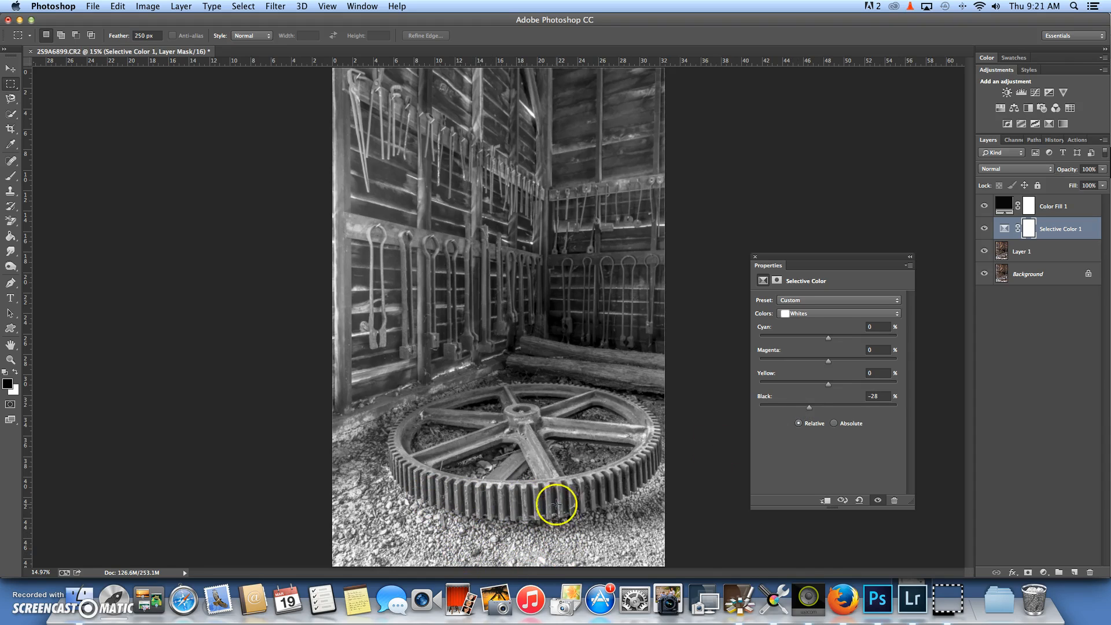
Step: Set the Selective Color Black amount to -9% for the Neutrals and +3% for the Blacks
click(897, 313)
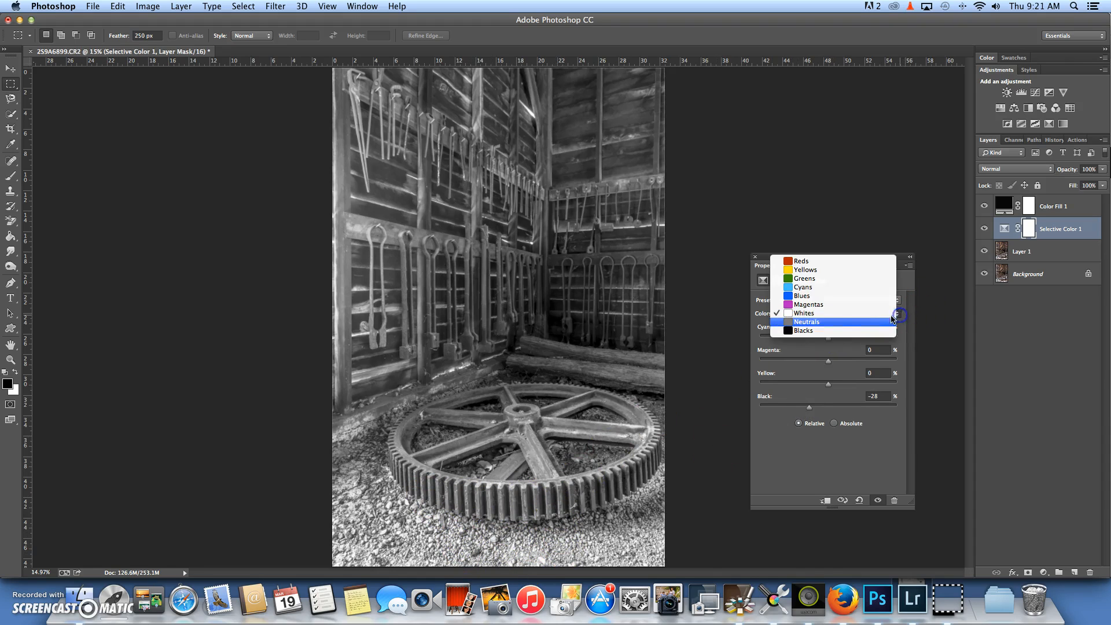
click(833, 323)
drag(828, 409, 813, 410)
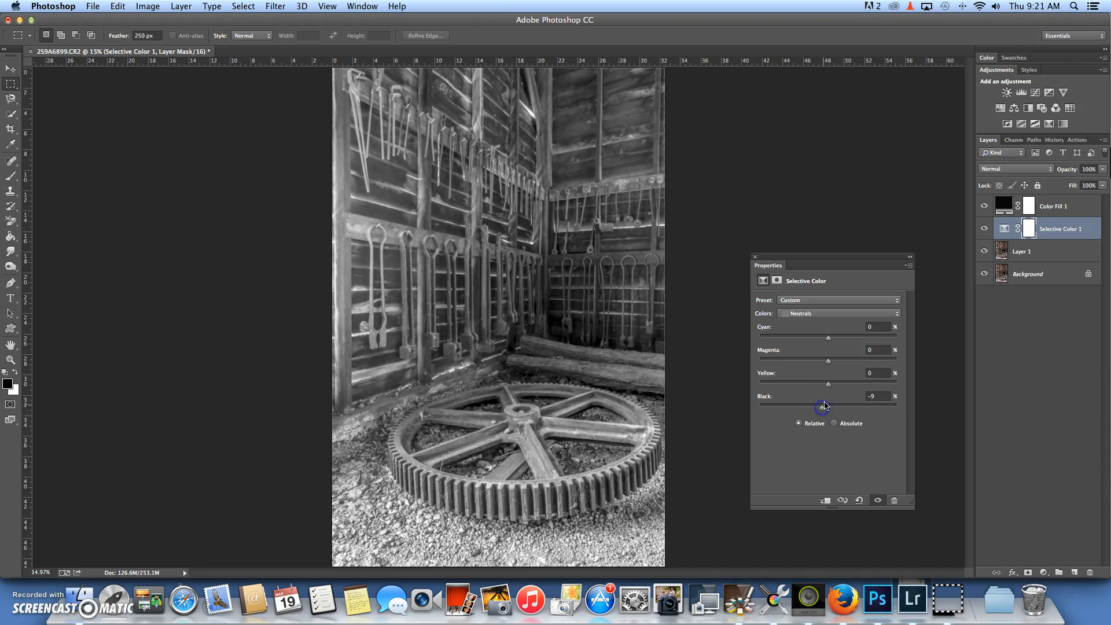
click(897, 313)
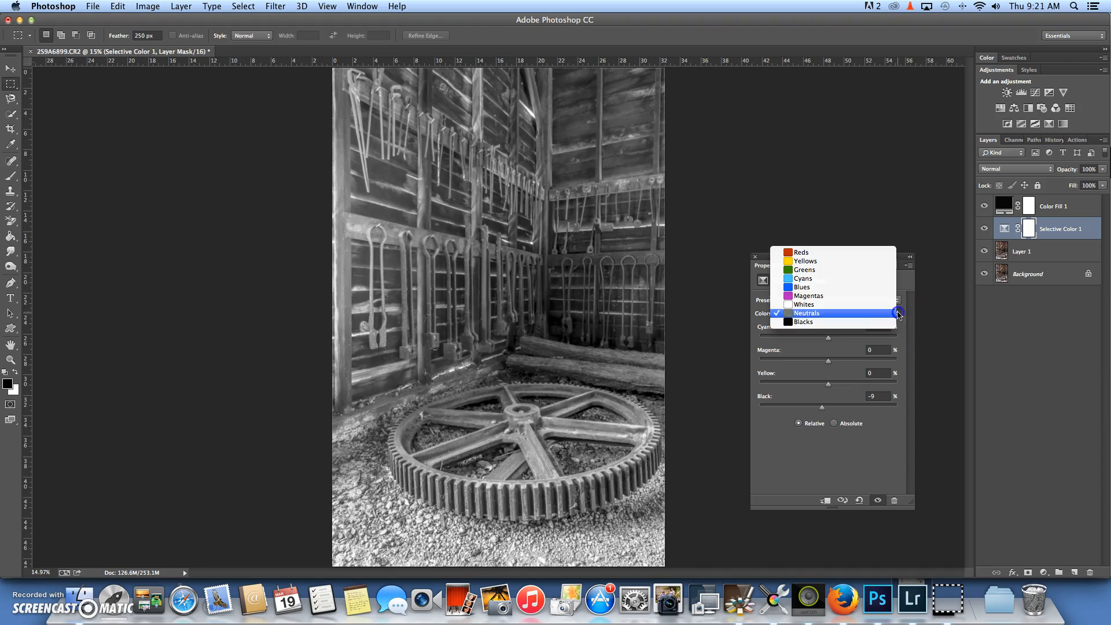
click(817, 322)
drag(831, 413, 831, 412)
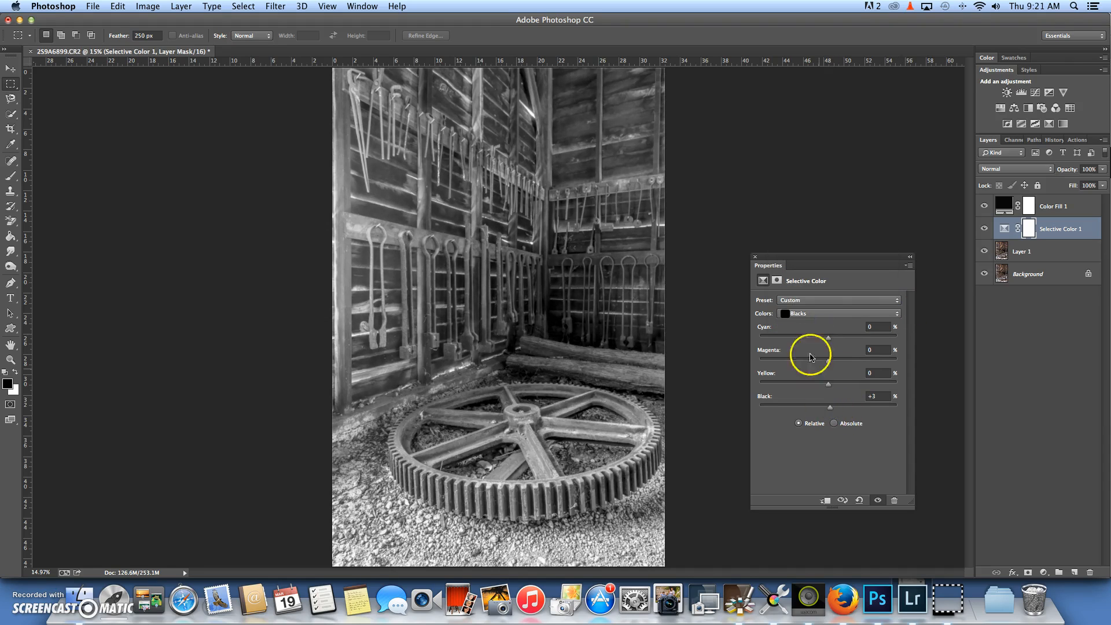
click(756, 257)
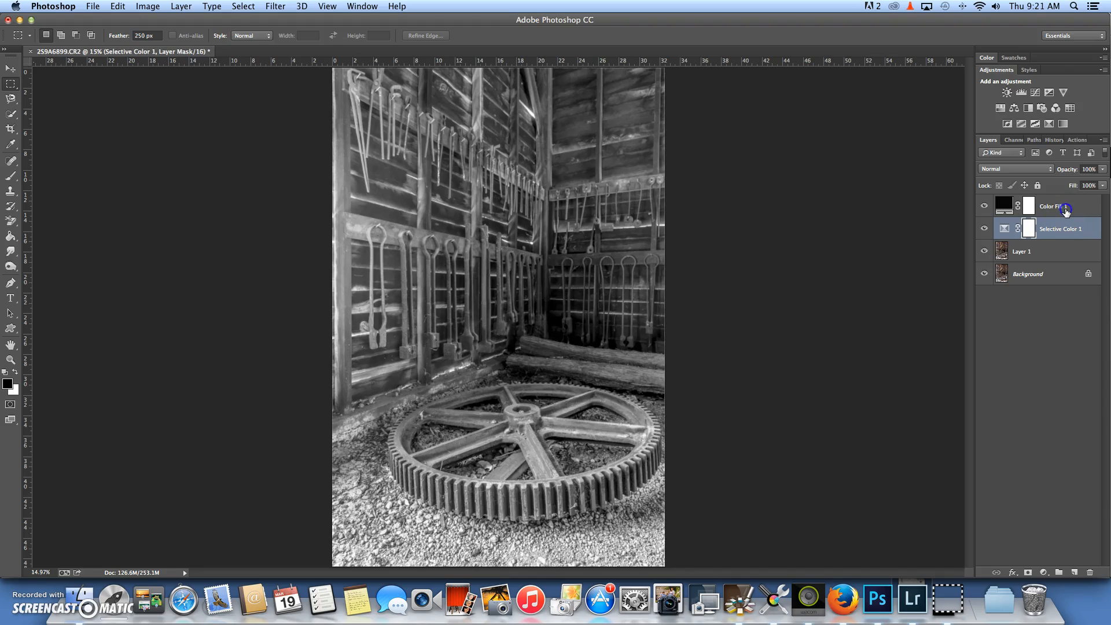
Step: Stamp all visible layers into a new merged layer above the Color Fill 1 layer
shift+click(1065, 209)
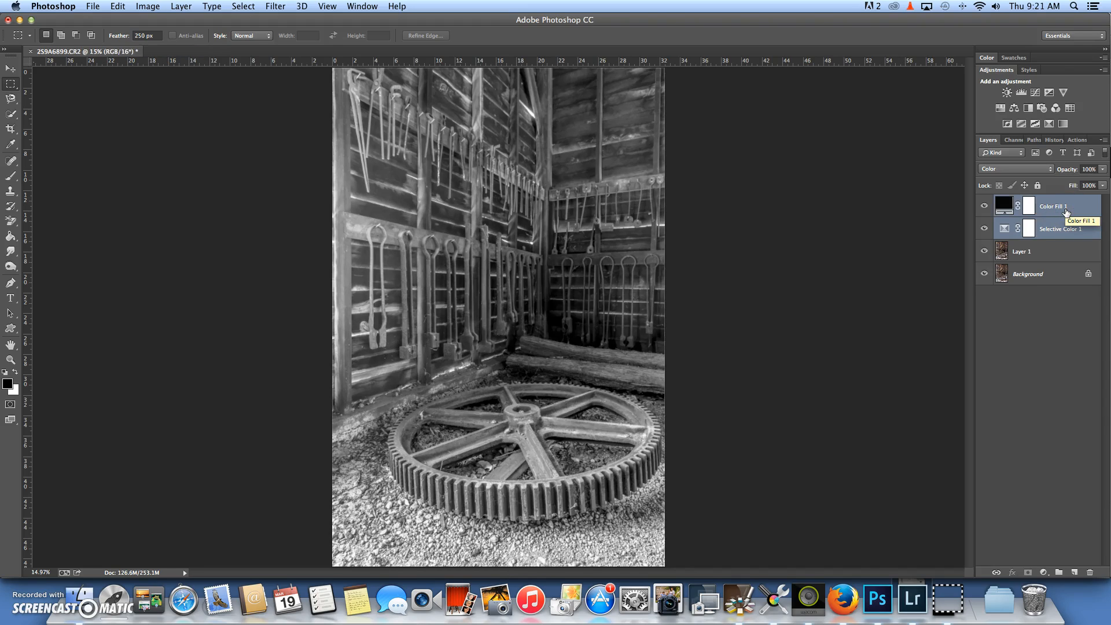
key(super+alt+shift+e)
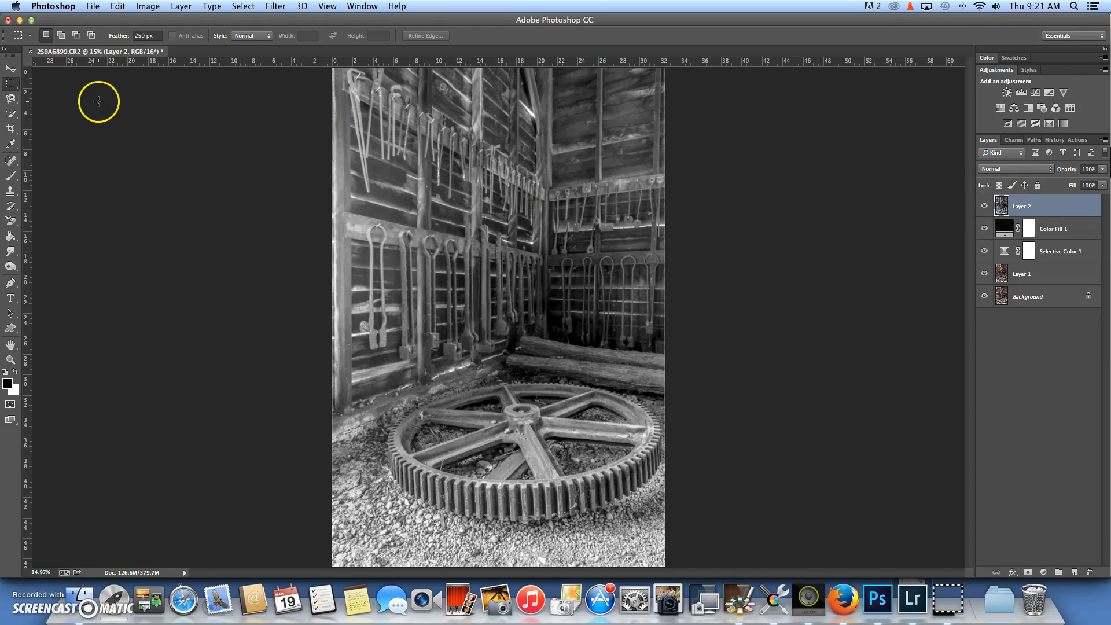
Step: Make a Normal-style rectangular marquee selection just inside the photo's edges with a 250 px feather, and invert it to select the border area
click(77, 138)
click(12, 86)
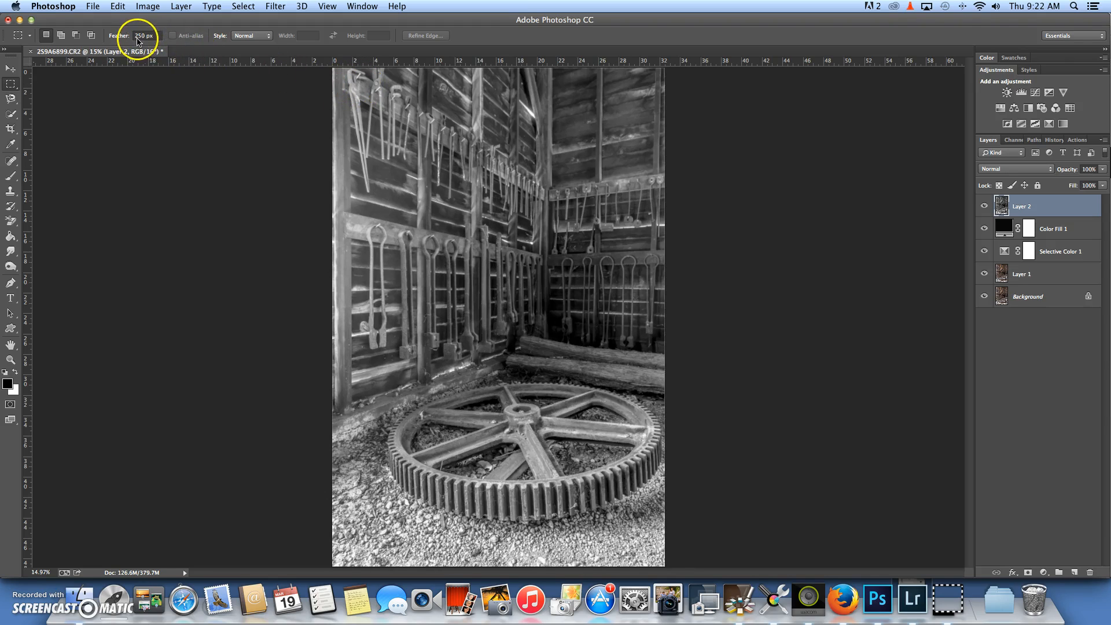
click(269, 37)
click(268, 36)
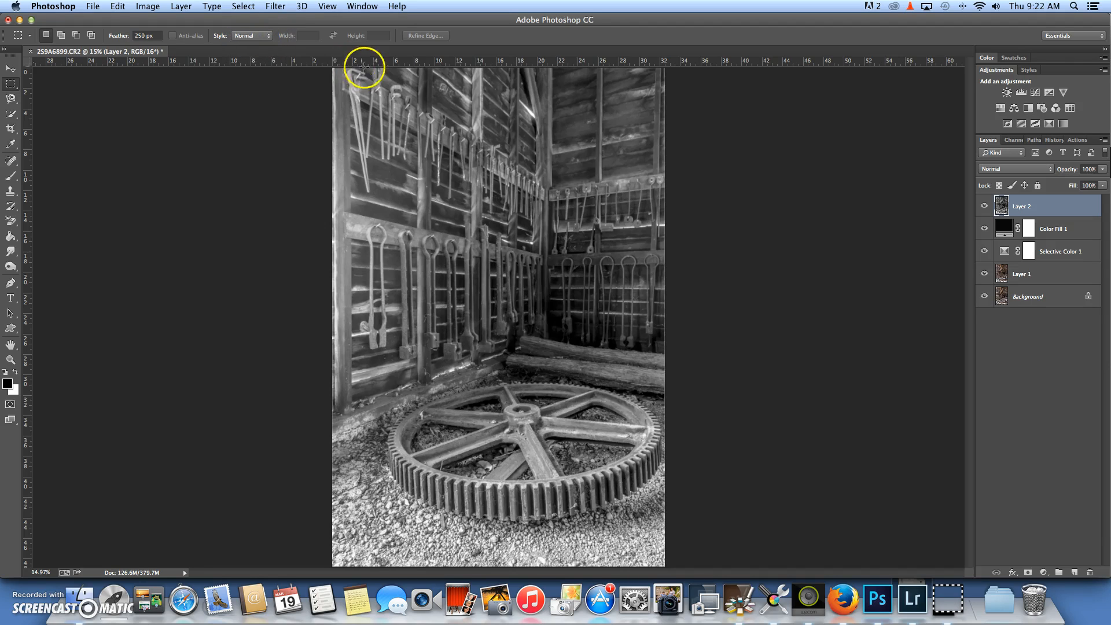
drag(355, 81, 639, 542)
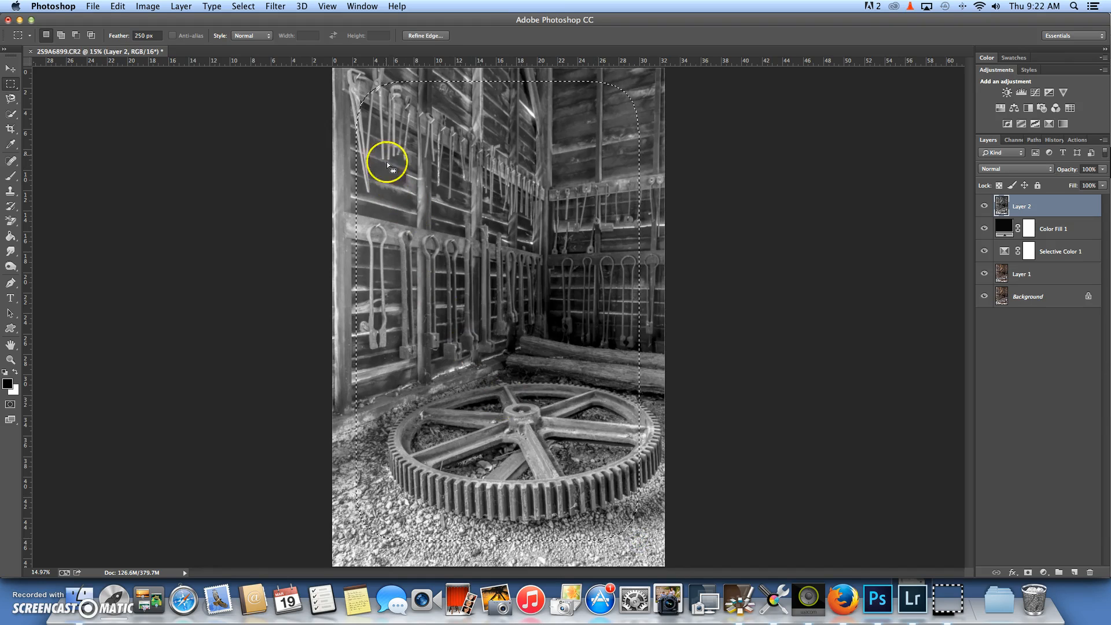
click(241, 6)
click(253, 52)
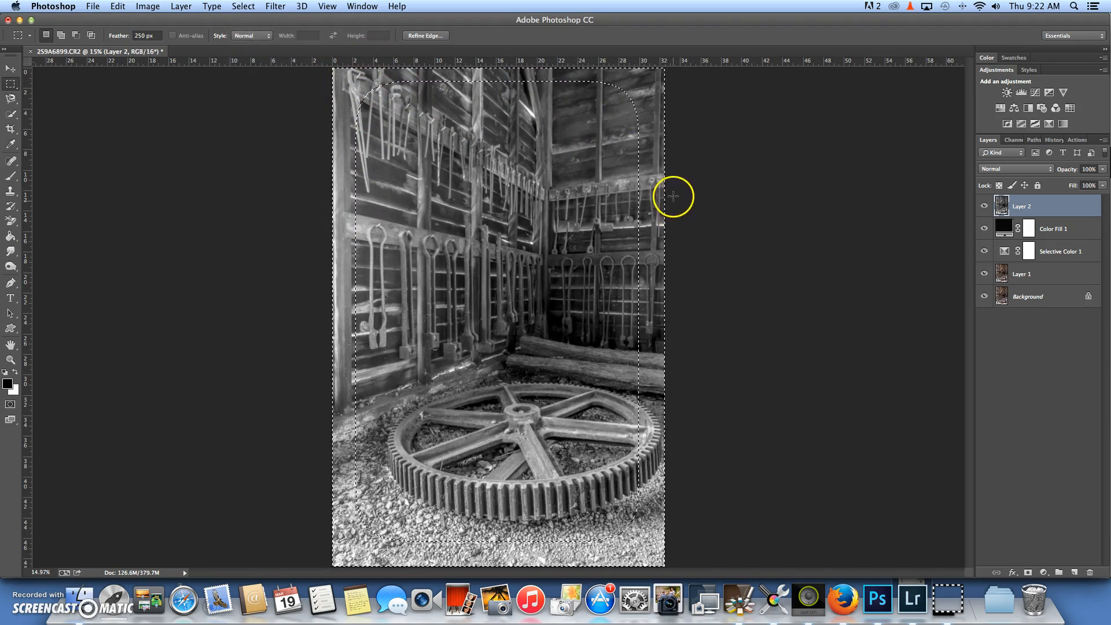
Step: Add a Curves adjustment for the selected border, lowering the white point's output to 166 and placing a midpoint at input 130, output 38
click(1044, 572)
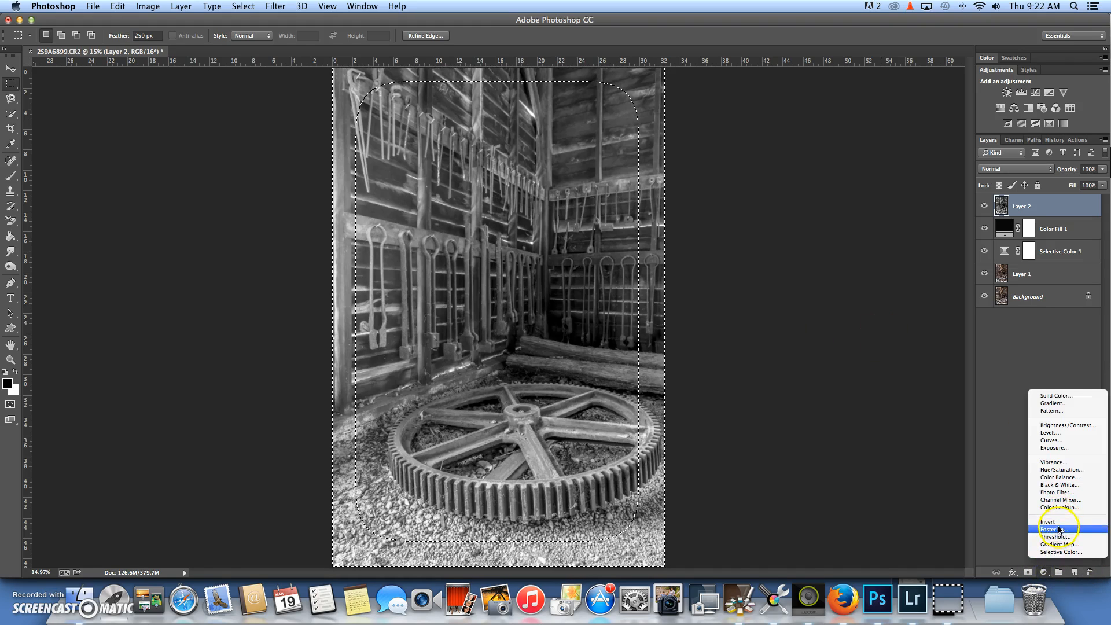
click(1052, 441)
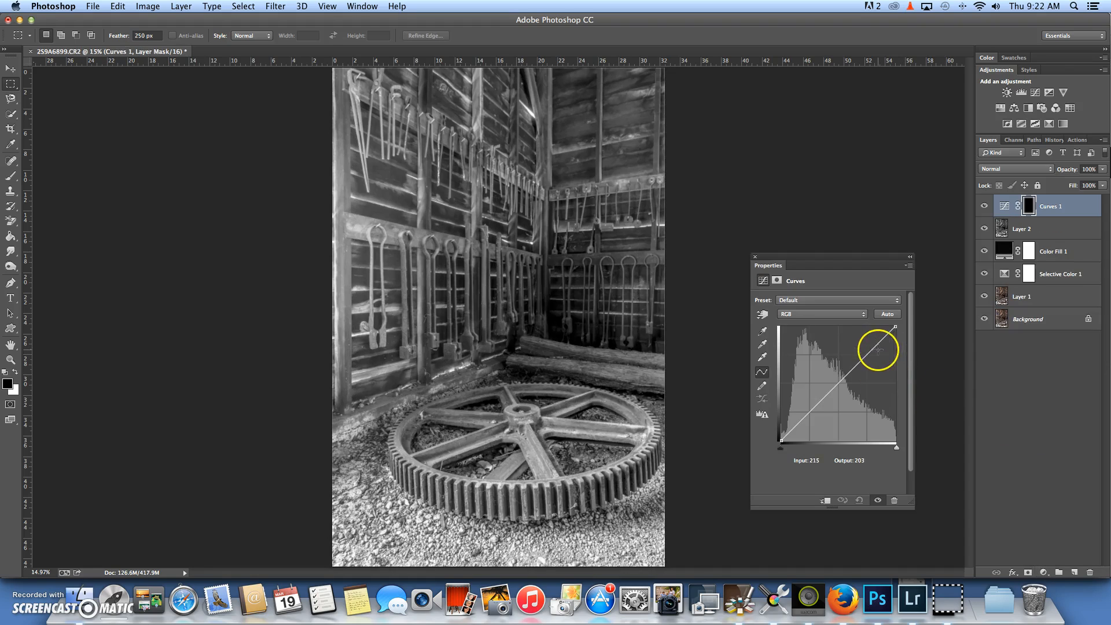
drag(896, 326, 900, 367)
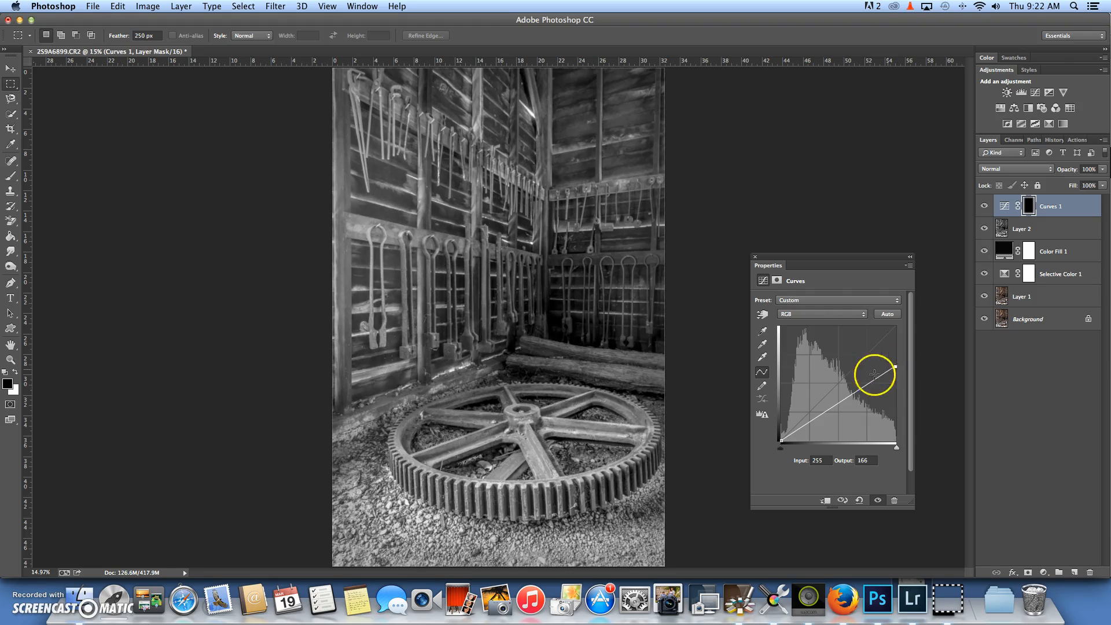
click(838, 403)
mouse_move(838, 403)
mouse_down()
mouse_move(842, 433)
mouse_move(836, 409)
mouse_move(838, 423)
mouse_up()
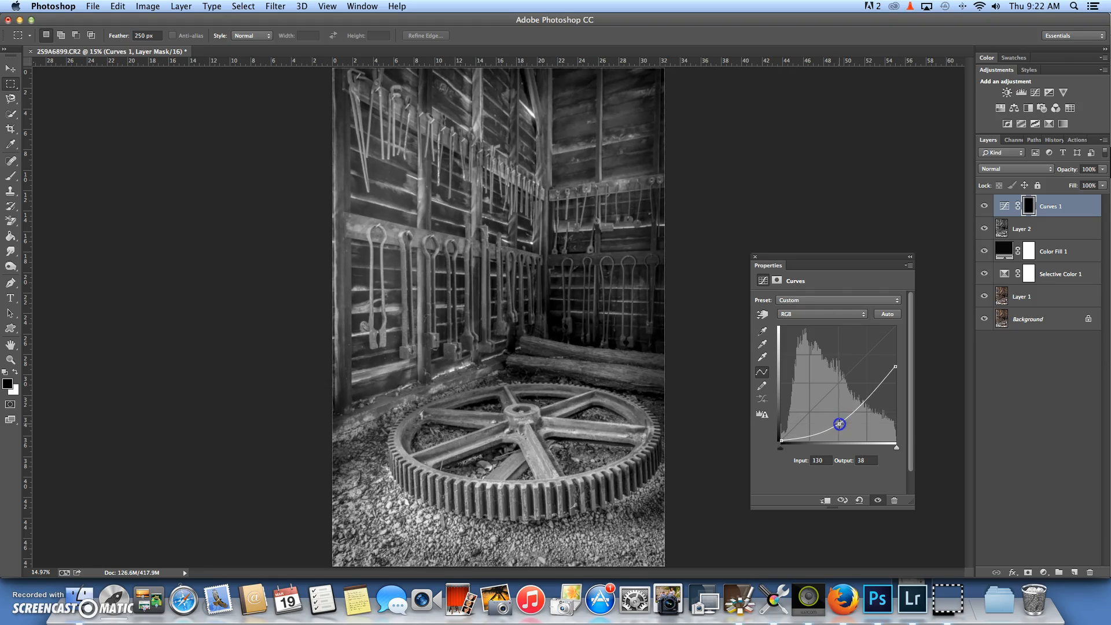
click(755, 257)
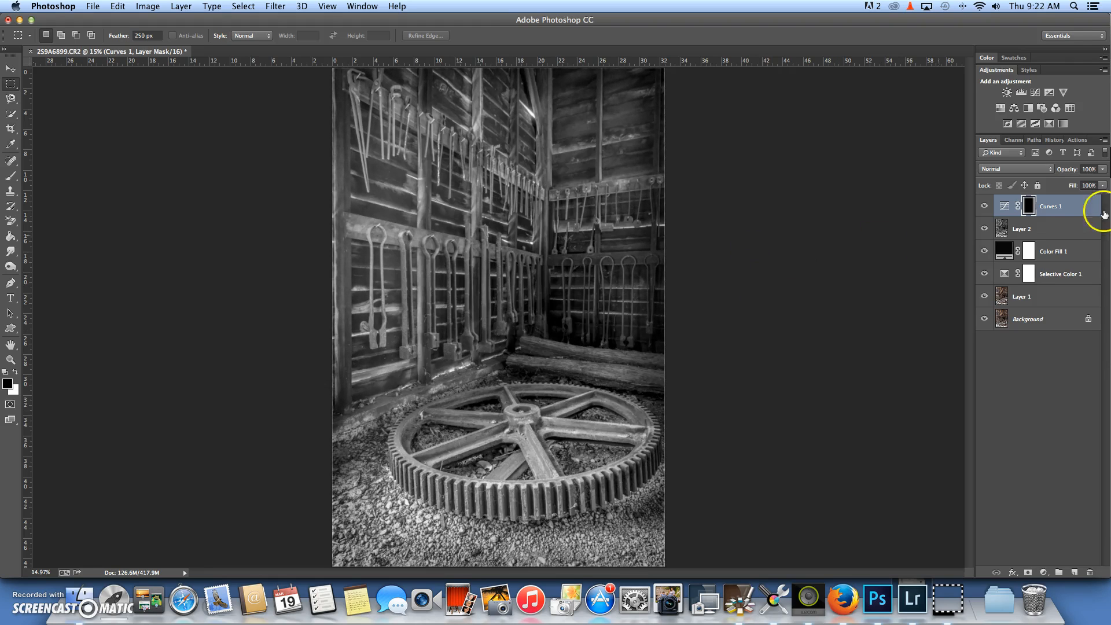
click(985, 207)
click(985, 208)
click(984, 207)
click(985, 207)
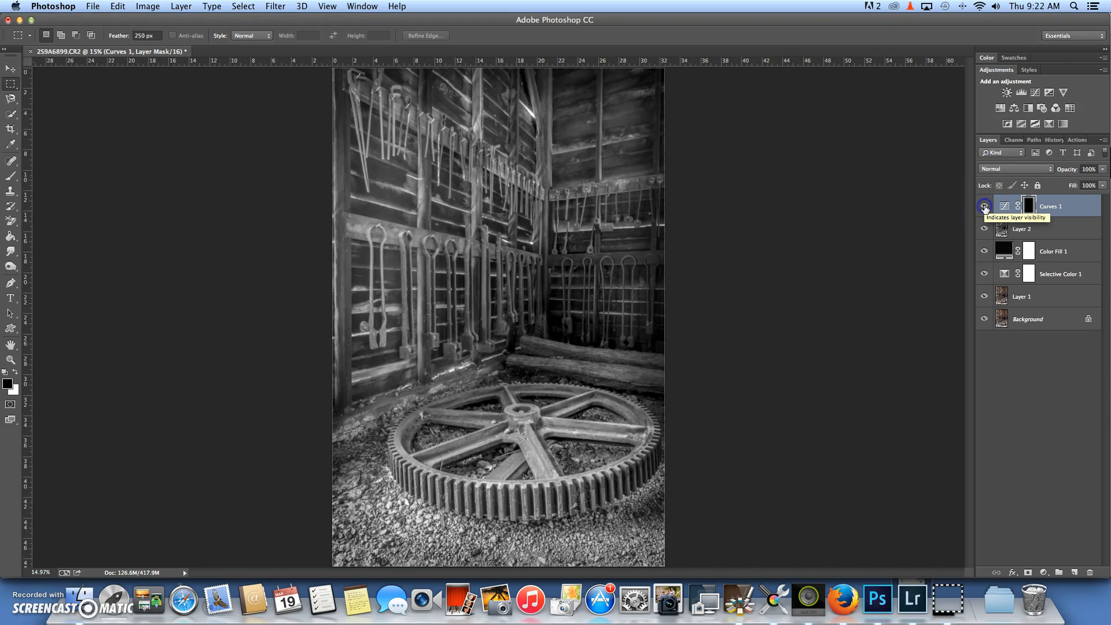
Step: Brush black onto the Curves 1 mask from the lower part of the left wall toward the wheel and at the right wall to soften the vignette
click(10, 176)
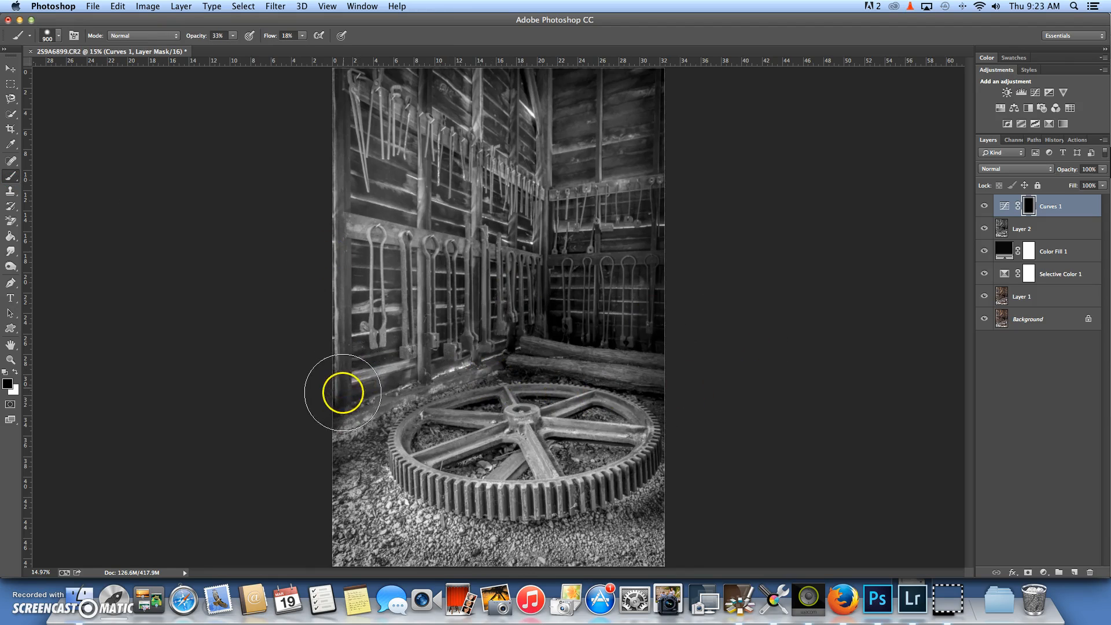
mouse_move(339, 410)
mouse_down()
mouse_move(350, 439)
mouse_move(340, 396)
mouse_move(360, 306)
mouse_move(339, 422)
mouse_move(432, 515)
mouse_move(554, 539)
mouse_move(593, 495)
mouse_move(603, 442)
mouse_move(610, 460)
mouse_move(621, 449)
mouse_move(612, 435)
mouse_move(474, 405)
mouse_move(375, 403)
mouse_move(361, 309)
mouse_move(369, 272)
mouse_move(358, 272)
mouse_move(438, 458)
mouse_move(573, 448)
mouse_move(584, 423)
mouse_move(445, 347)
mouse_move(355, 378)
mouse_move(344, 395)
mouse_move(355, 417)
mouse_move(445, 457)
mouse_up()
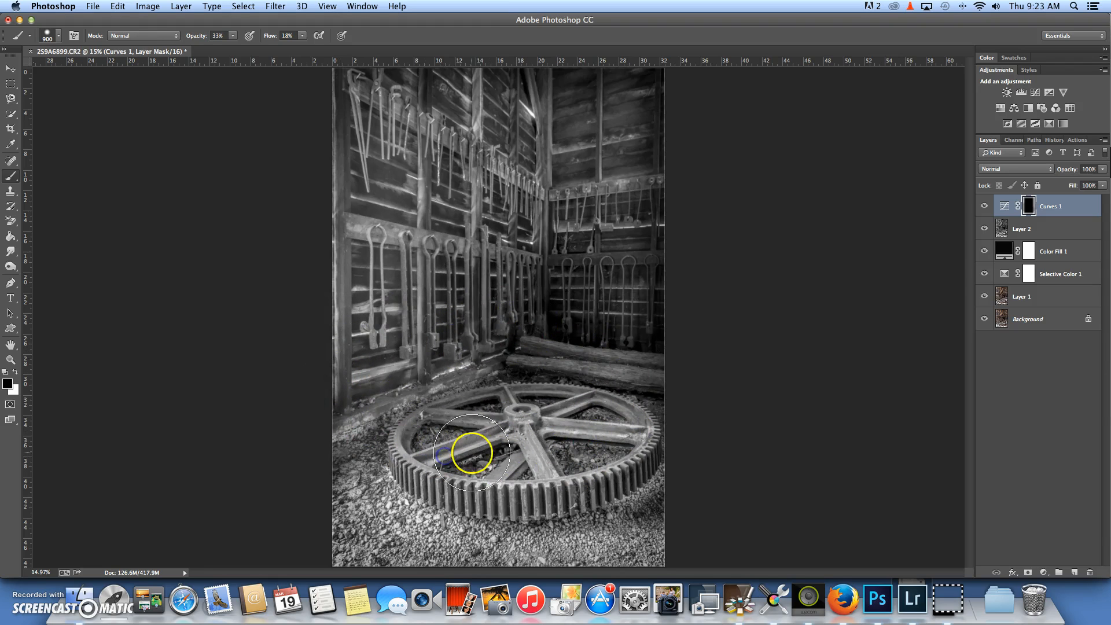
click(984, 206)
click(984, 206)
click(984, 205)
click(984, 205)
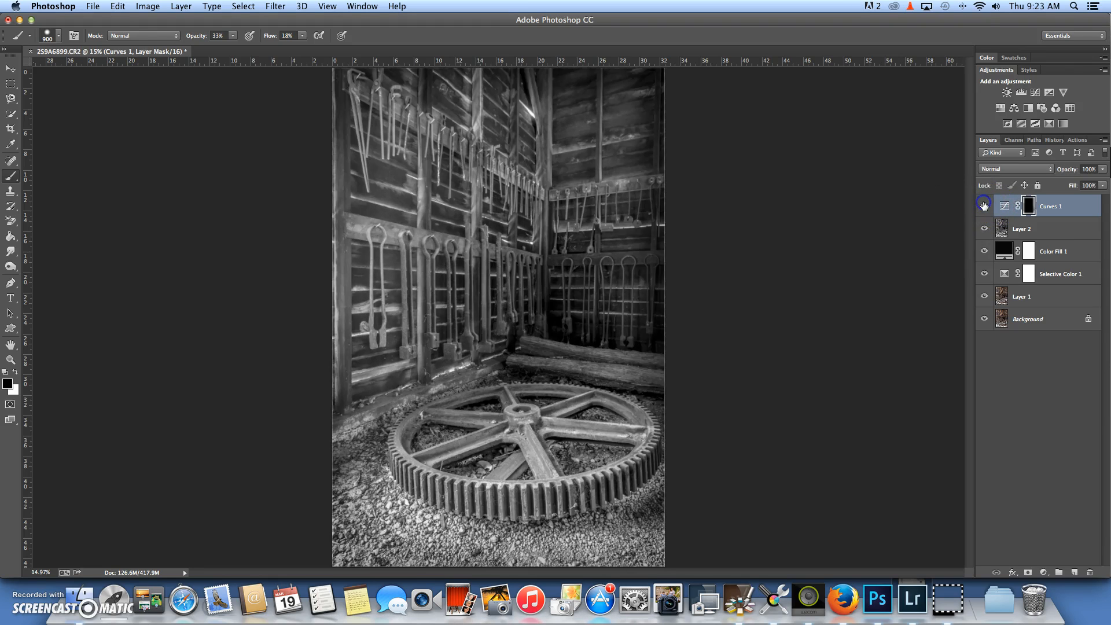
drag(635, 212, 739, 233)
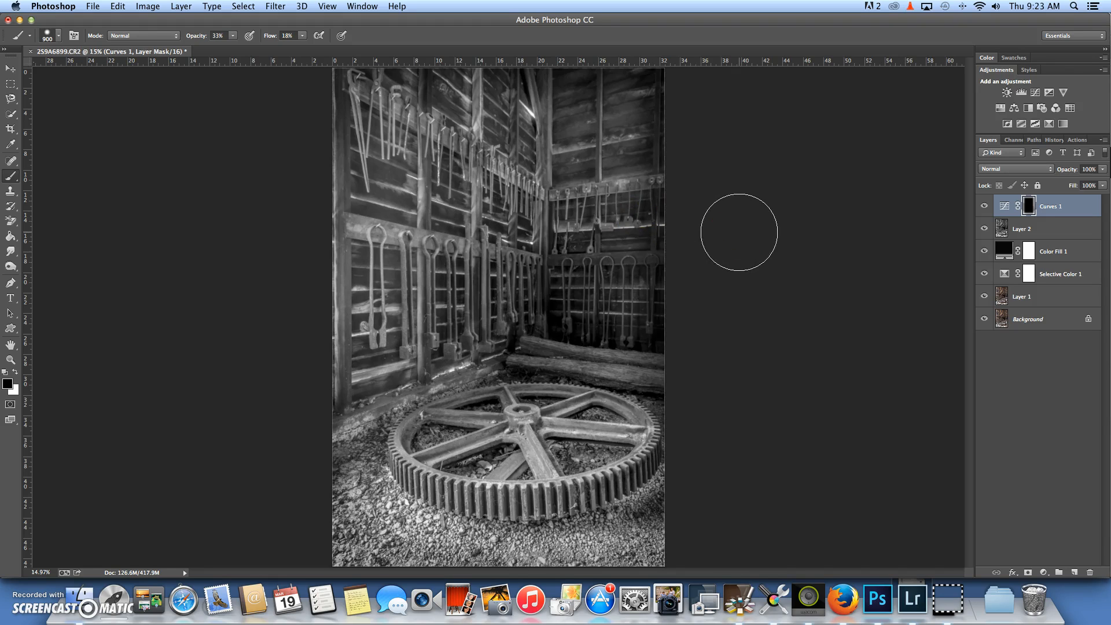